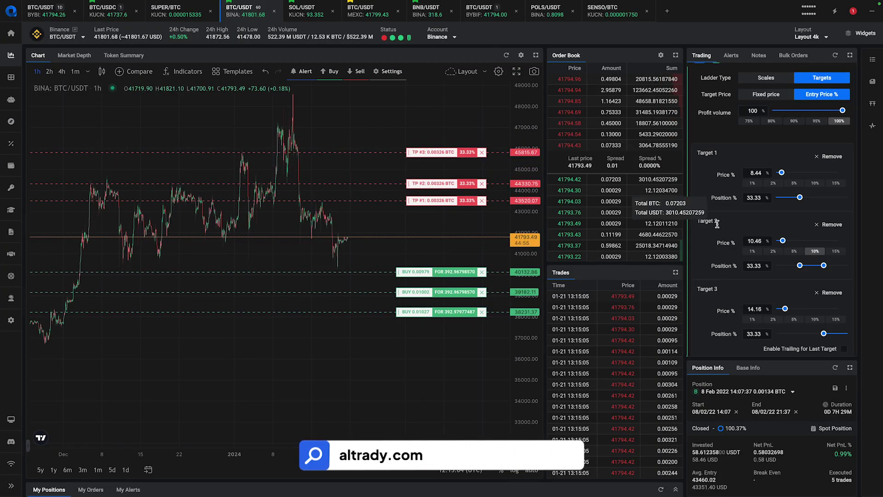
Draw a horizontal price line at 40,398.89 on the BTC/USDT chart and select the limit price
scroll(825, 279, down, 2)
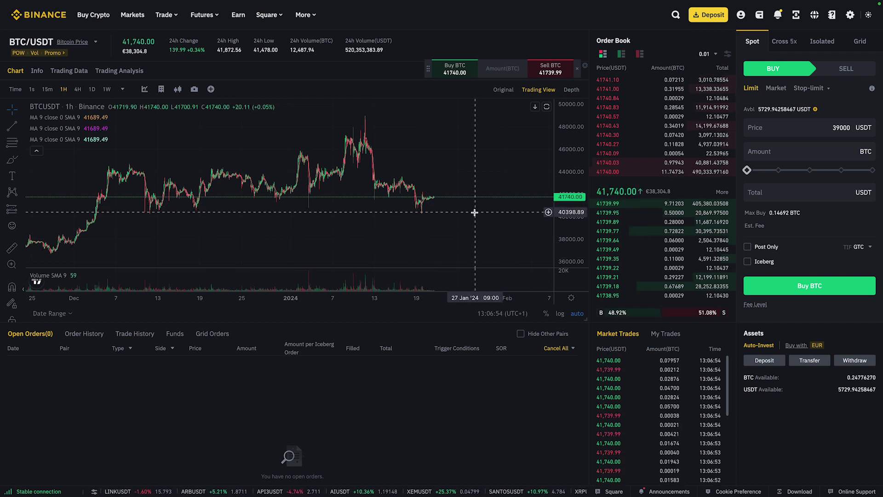
key(alt+h)
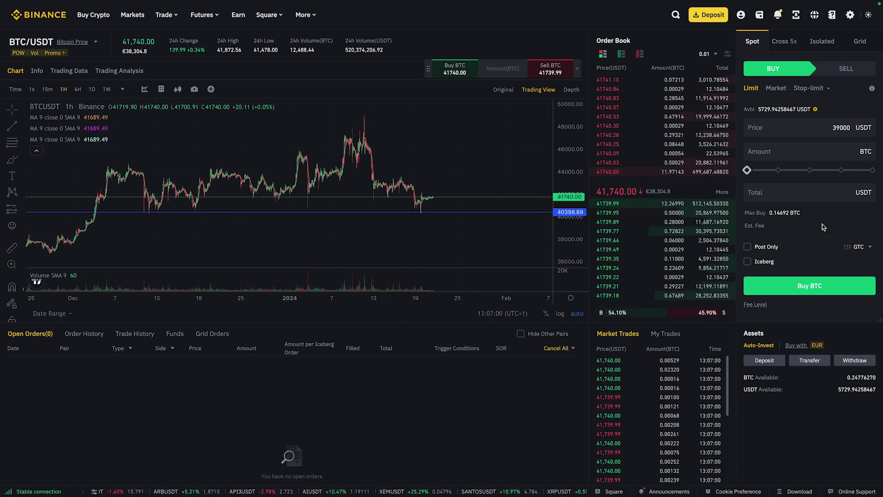
double_click(791, 129)
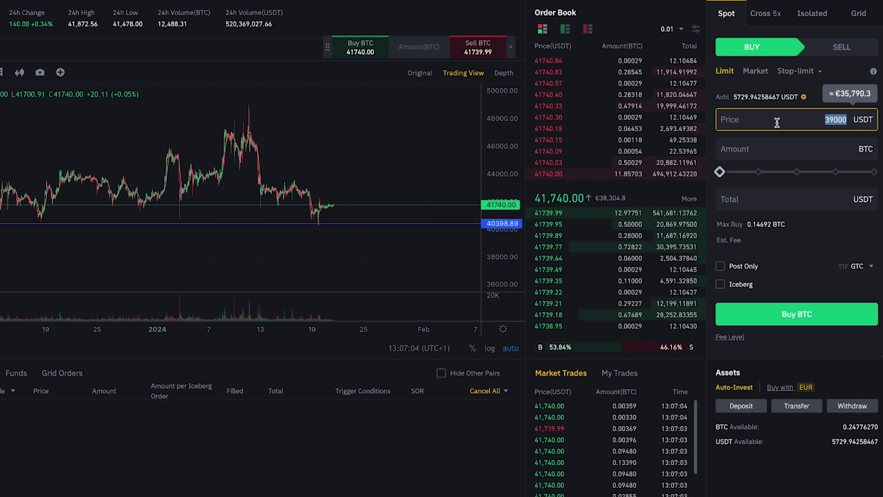
Submit a Spot limit buy of 0.02 BTC at 40,398 USDT, totalling 807.96 USDT
text(40398)
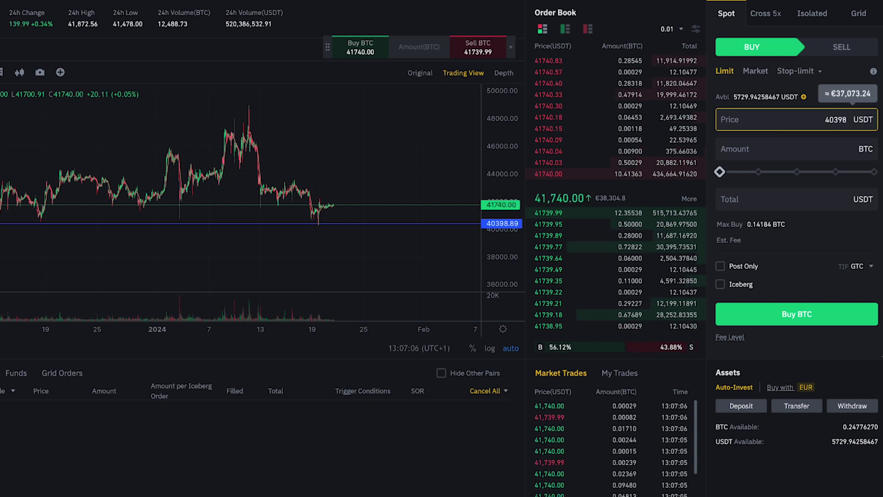
click(767, 151)
text(.02)
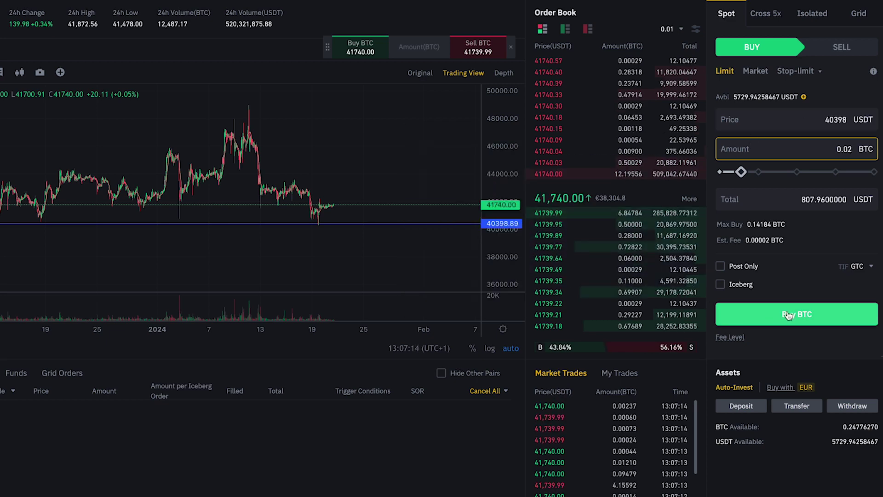
click(788, 315)
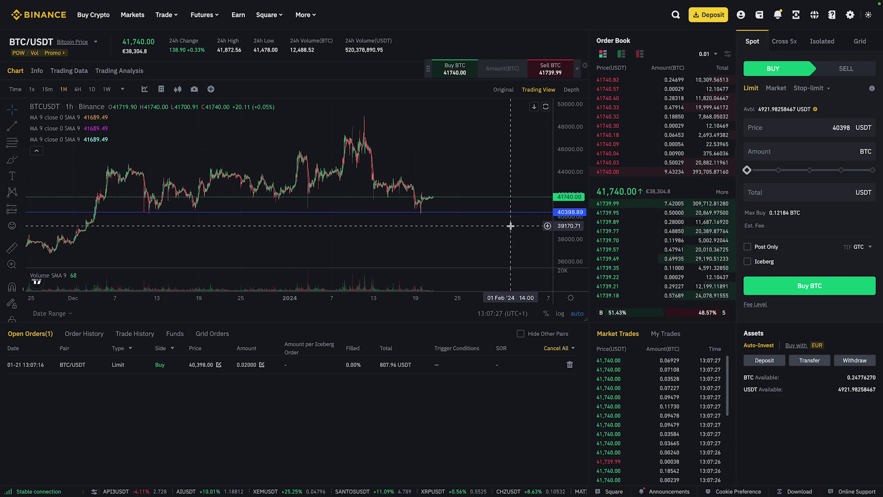
Draw a second horizontal price line at 38,335.20 on the chart
scroll(511, 225, down, 2)
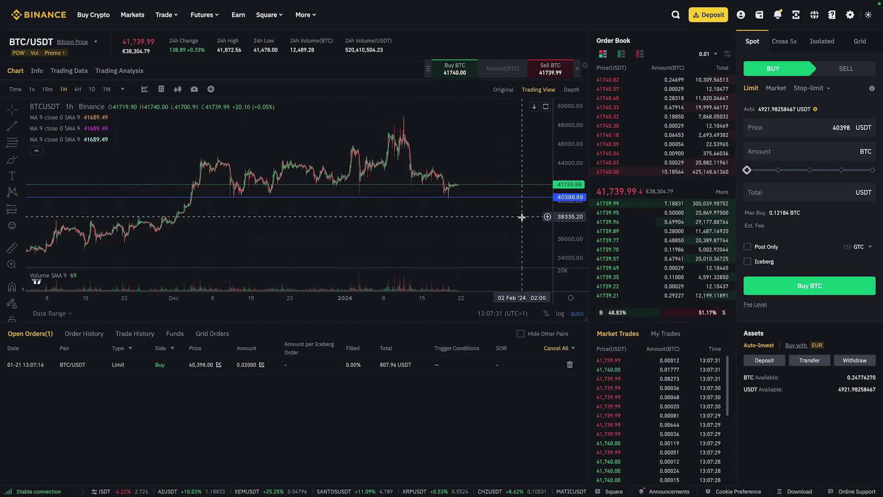
click(522, 216)
scroll(506, 242, up, 2)
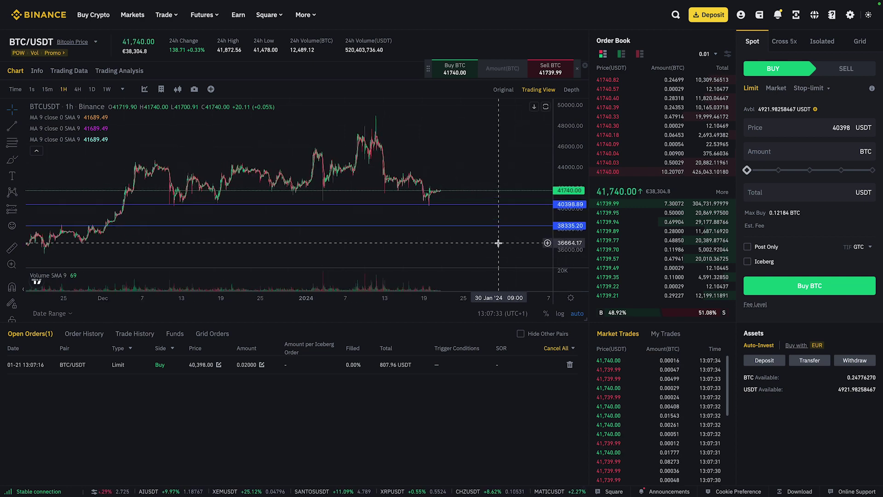
Submit a limit buy of 0.03 BTC at 38,335 USDT
double_click(812, 127)
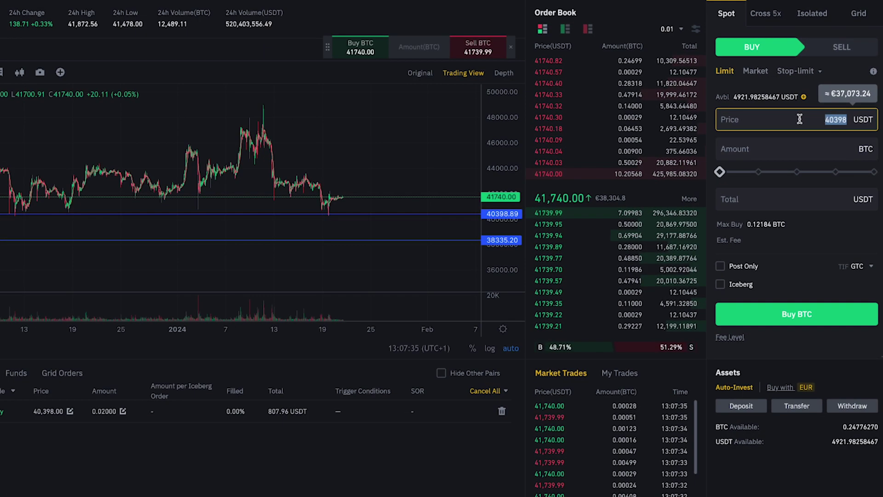
text(38335)
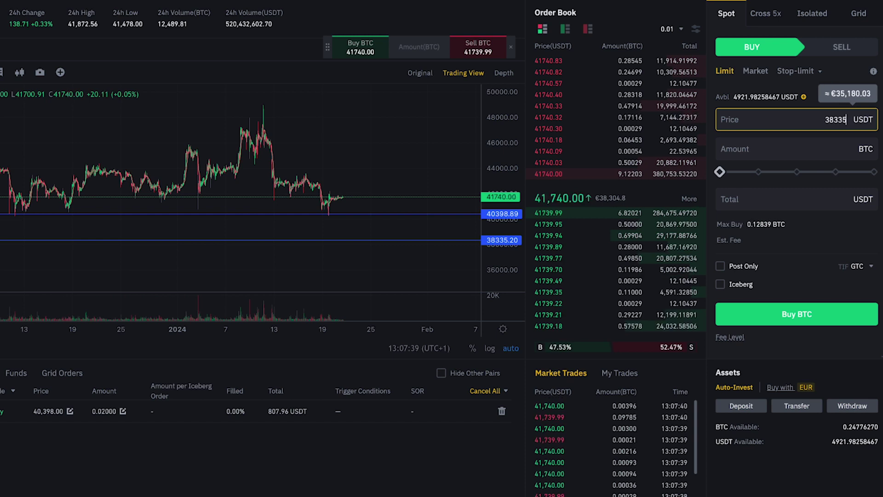
click(776, 145)
text(0.03)
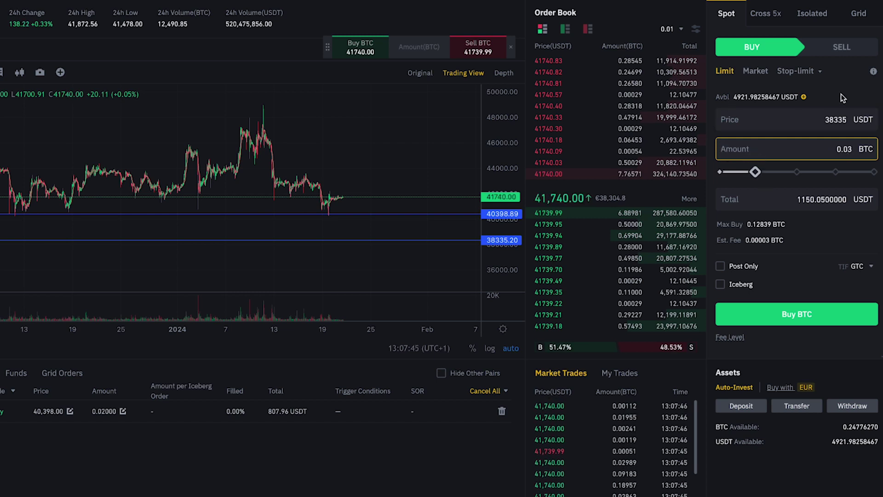
click(799, 314)
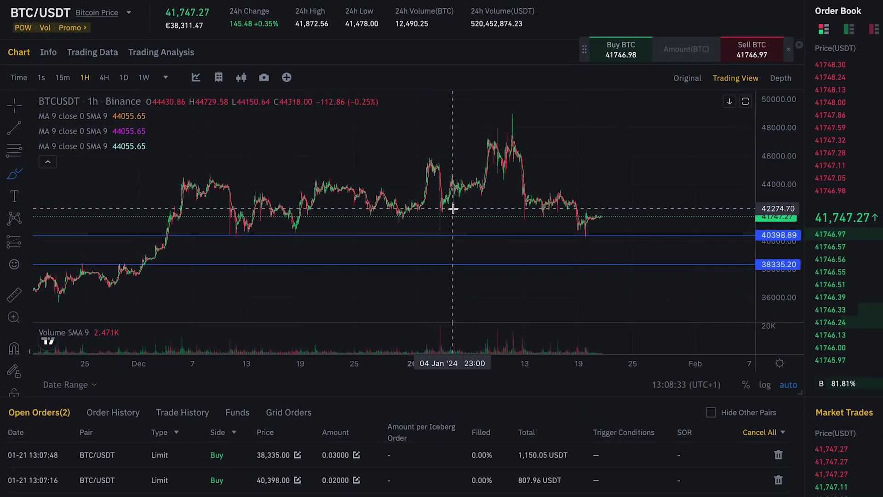
Draw a freehand brush curve across the BTC/USDT price chart
drag(472, 187, 525, 117)
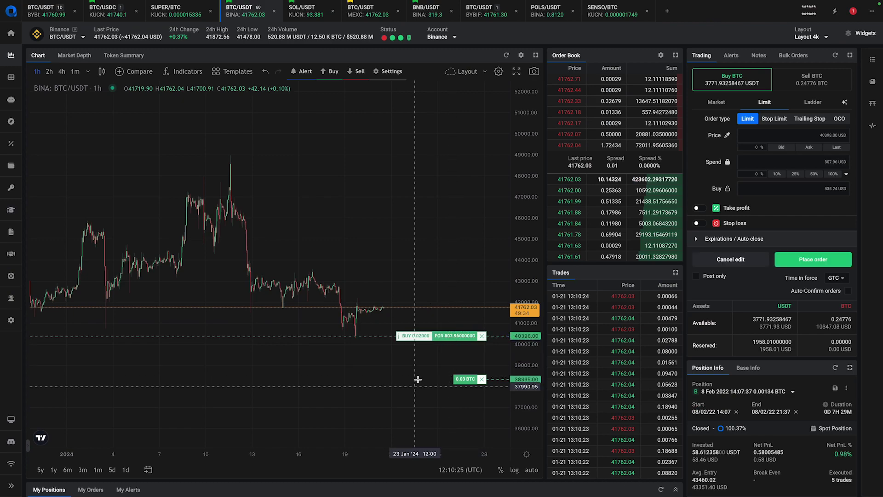
Drag the 0.02 BTC buy line down to 39,979.87 USDT and confirm the amended order
mouse_move(420, 339)
mouse_down()
mouse_move(410, 343)
mouse_move(447, 348)
mouse_up()
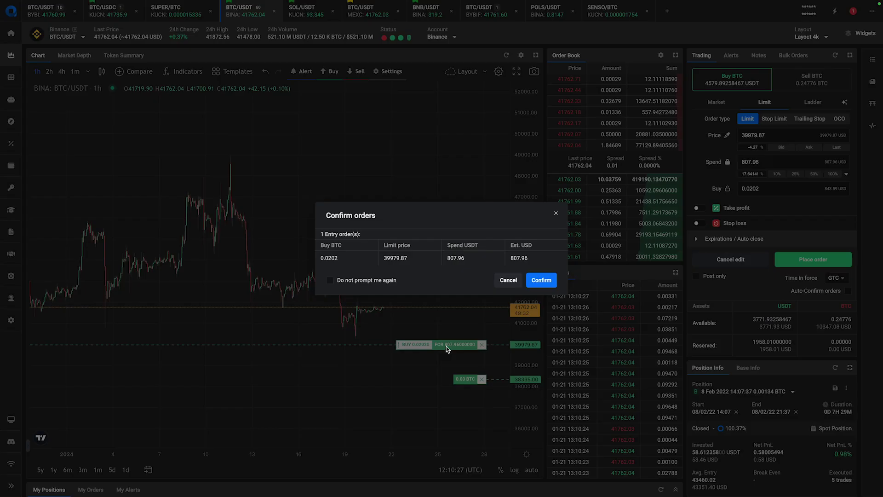
click(542, 281)
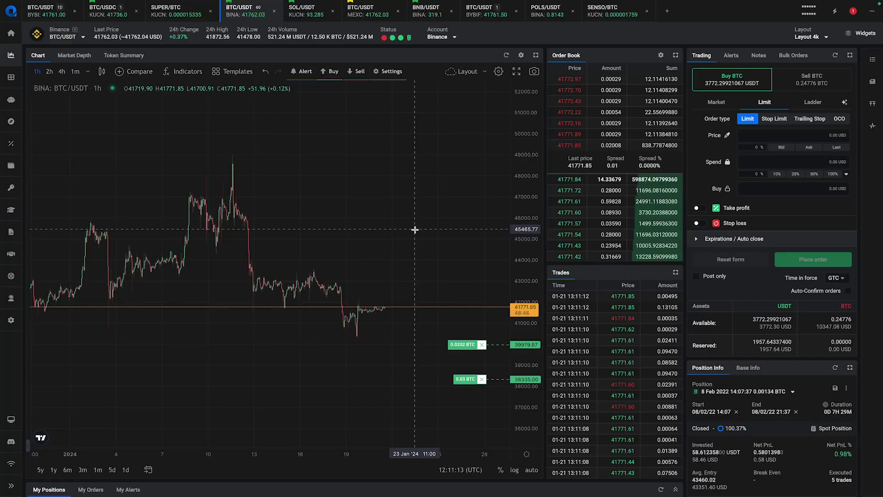
Cancel the 0.0202 BTC and 0.03 BTC buy orders from their chart lines
click(482, 345)
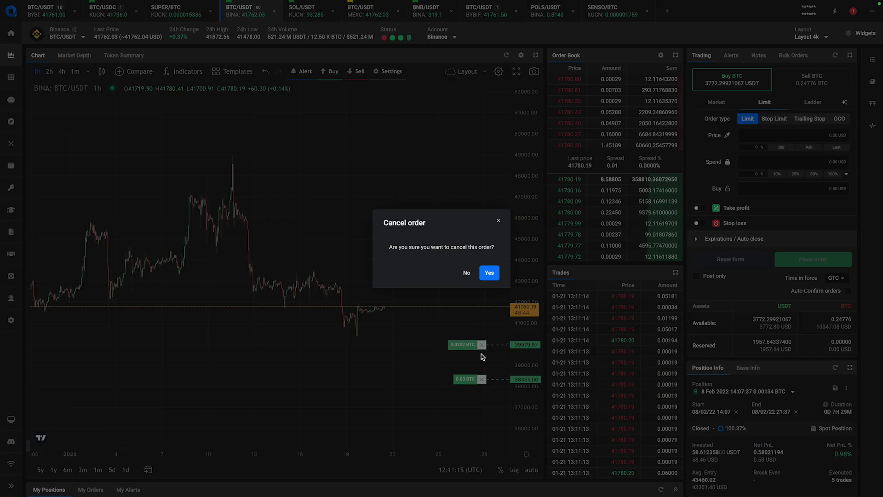
click(490, 273)
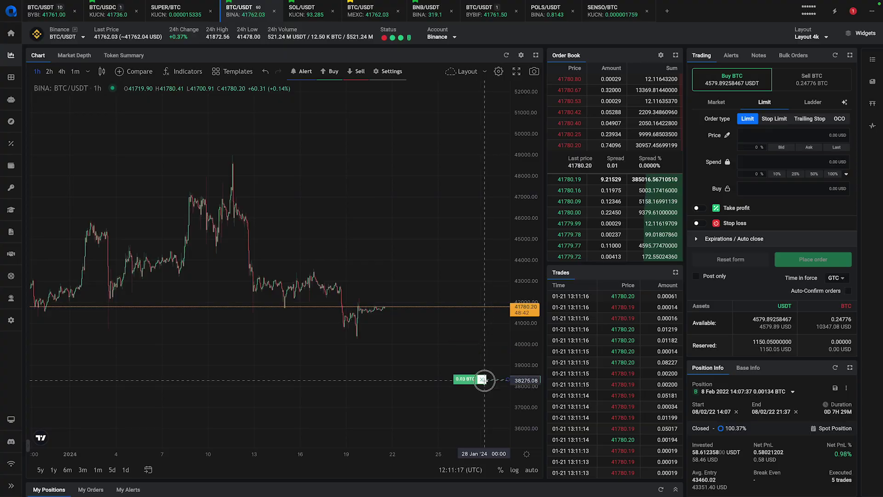
click(482, 379)
click(491, 272)
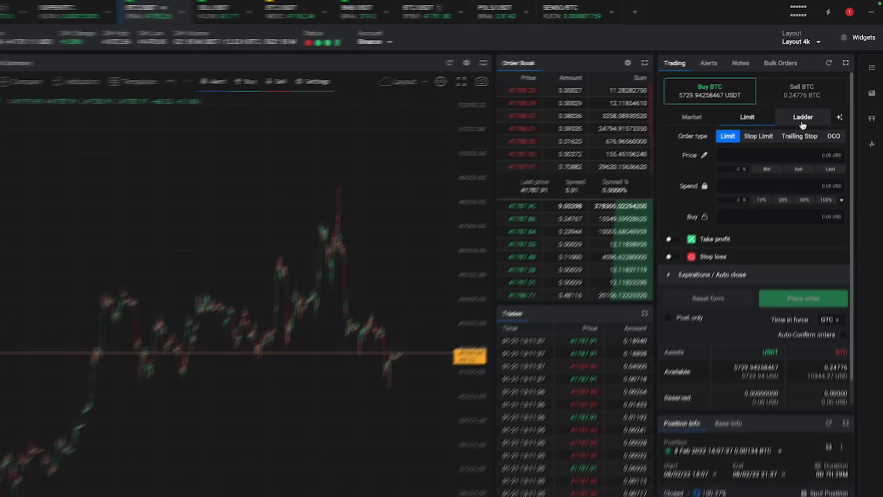
Draft a 10%-sized 0.03 BTC ladder with buys at 40,460.70 and 38,231.37 USDT
click(797, 132)
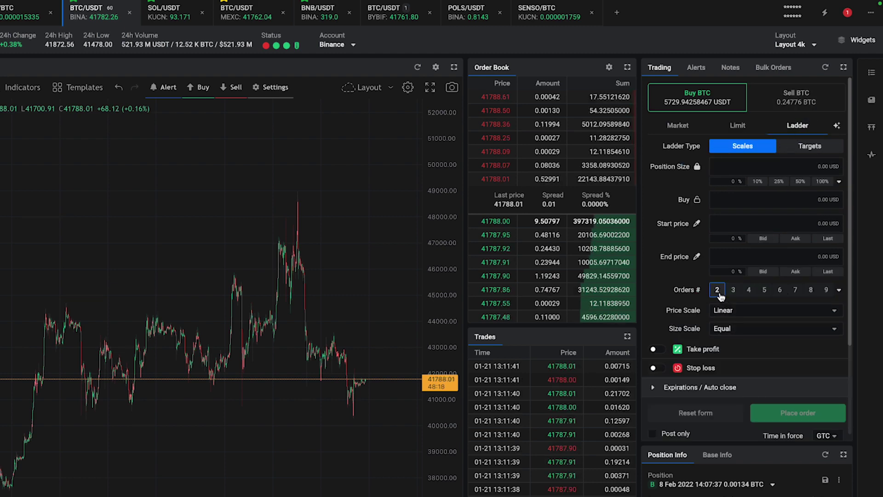
click(757, 182)
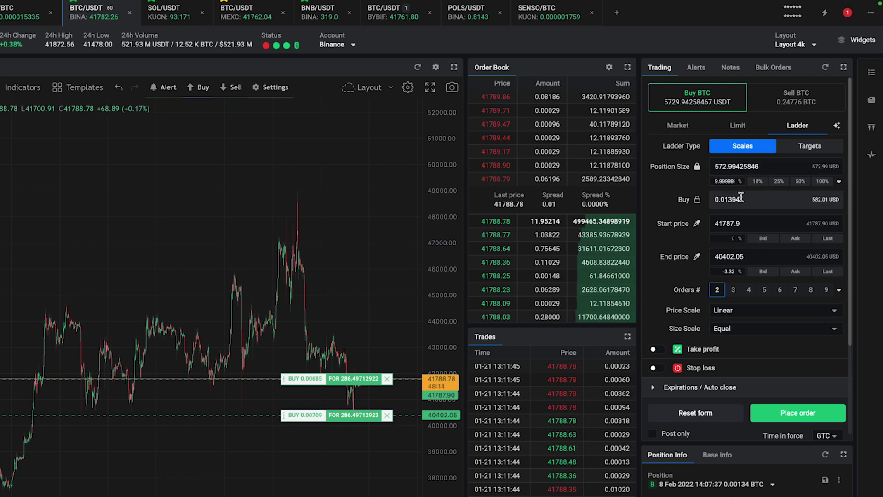
double_click(741, 198)
text(0.03)
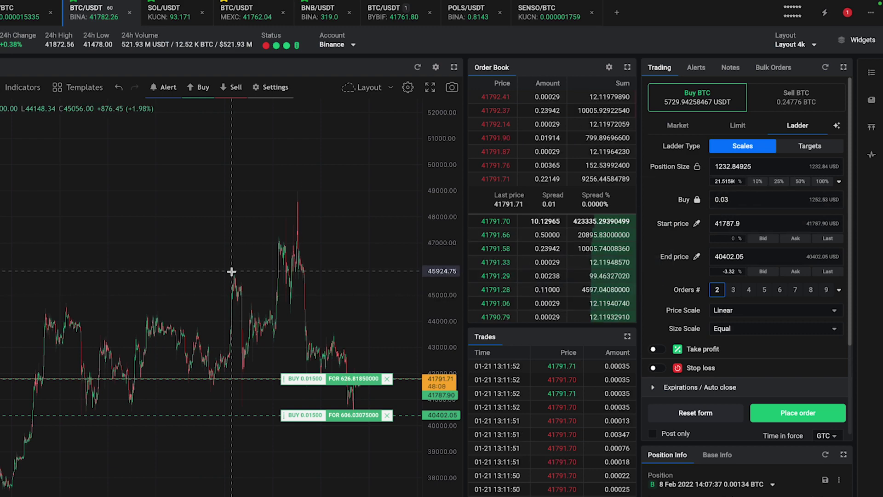
mouse_move(300, 281)
mouse_down()
mouse_move(390, 192)
mouse_move(428, 189)
mouse_up()
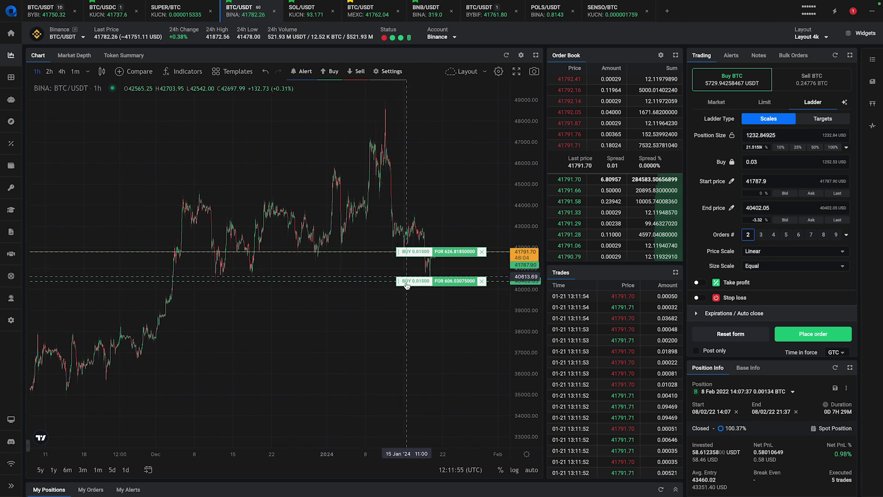
drag(405, 284, 405, 327)
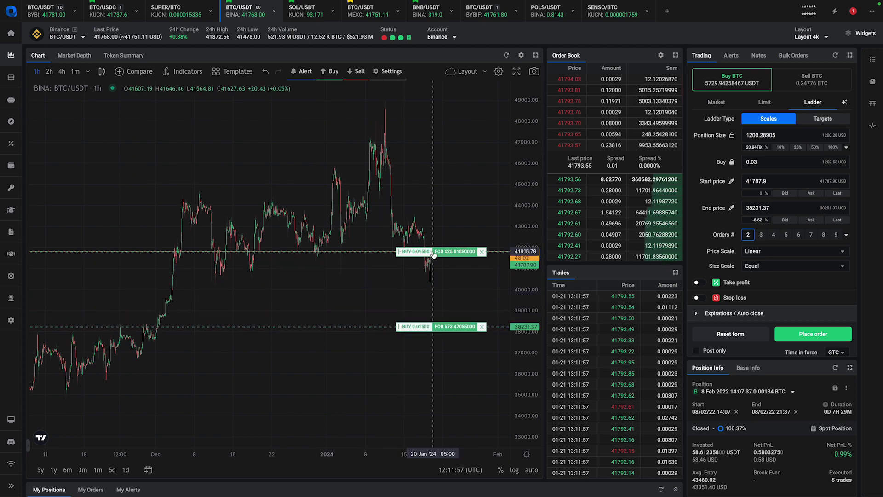
drag(429, 251, 430, 280)
drag(347, 312, 236, 298)
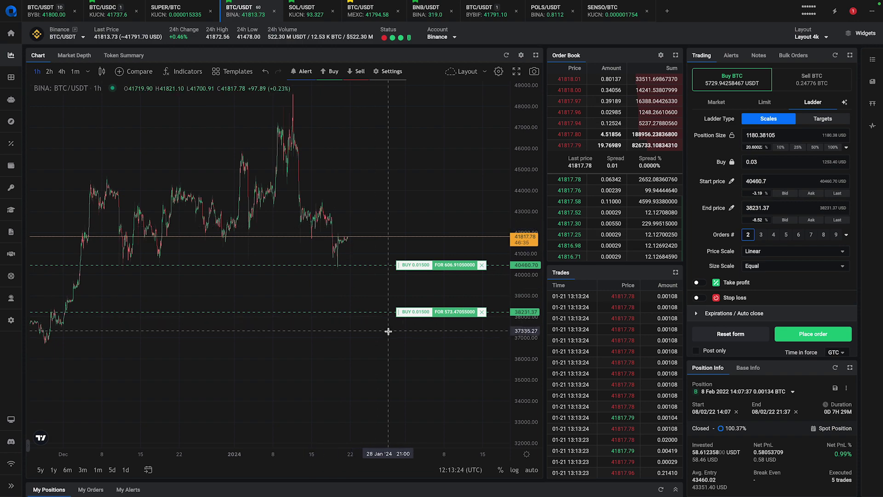
Place the two-order ladder, then move its top buy to 40,132.86 and resubmit
click(446, 266)
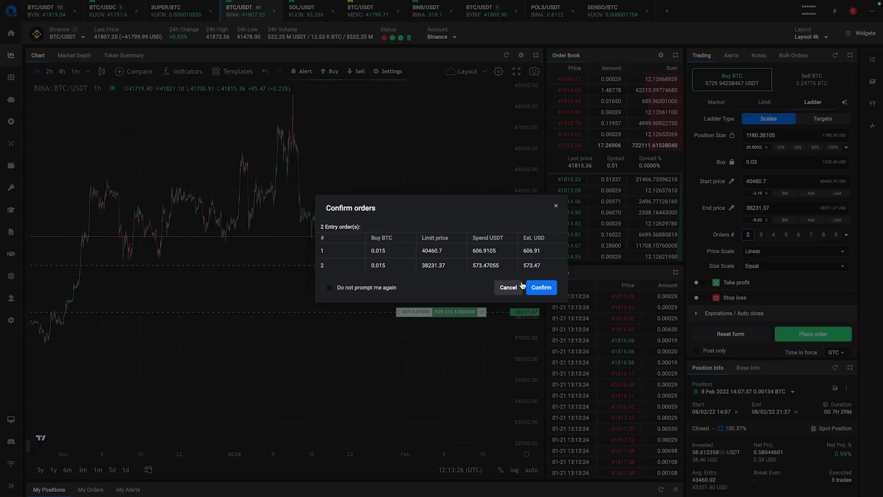
click(541, 288)
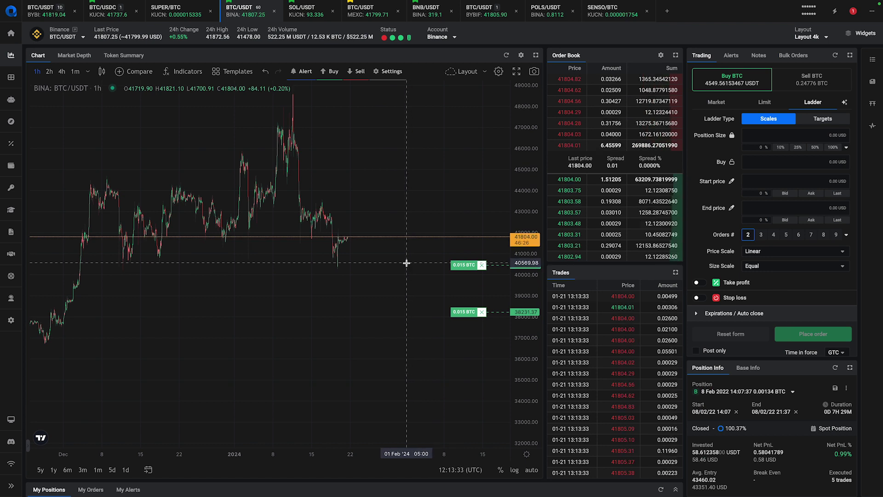
mouse_move(471, 271)
mouse_down()
mouse_move(453, 279)
mouse_move(418, 272)
mouse_up()
click(473, 272)
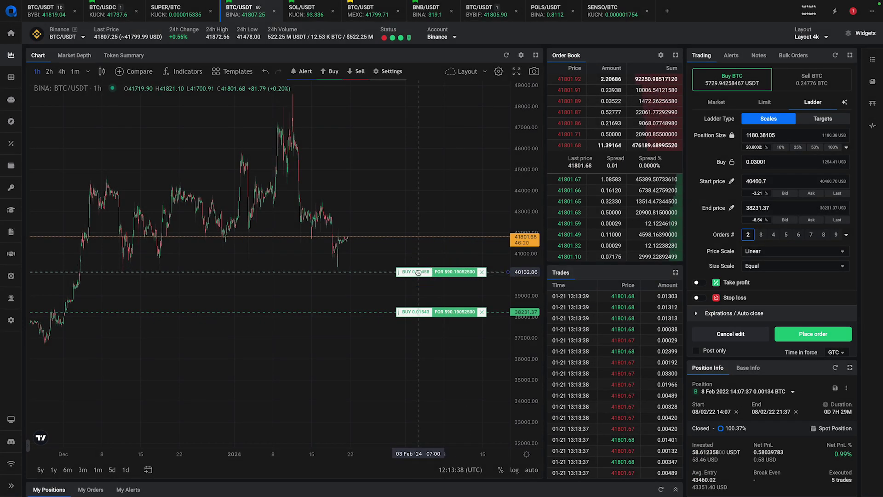
click(453, 275)
click(533, 293)
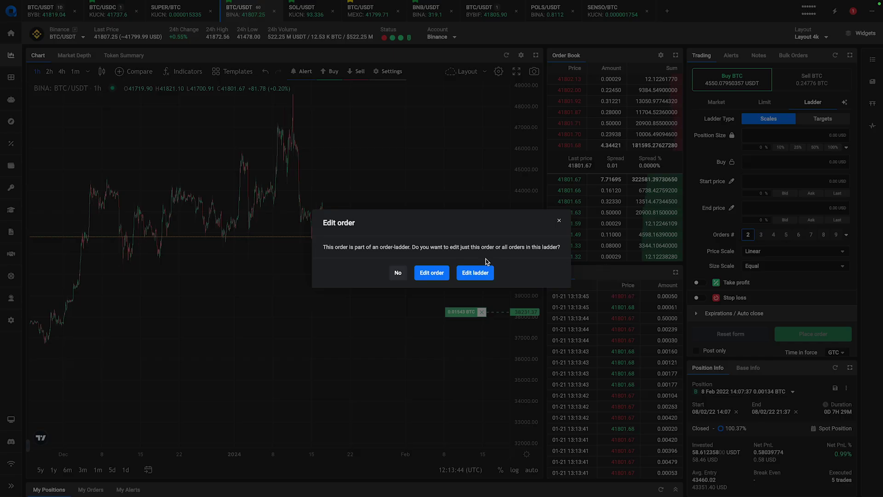
Set the ladder to three orders between 40,132.86 and 38,231.37 and place it
click(476, 273)
click(760, 234)
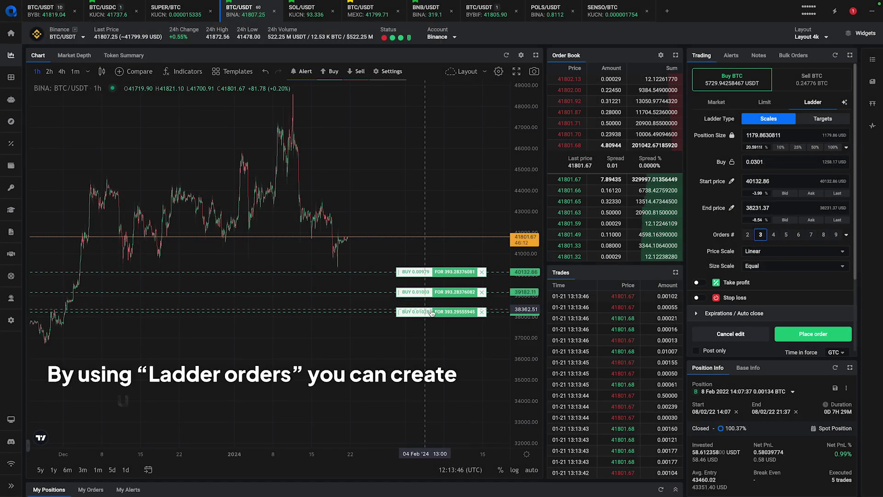
click(814, 334)
click(542, 293)
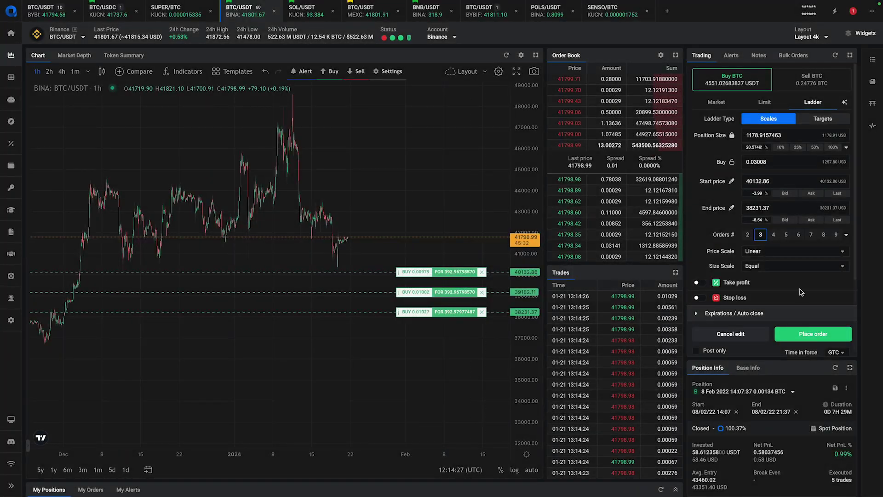
click(696, 282)
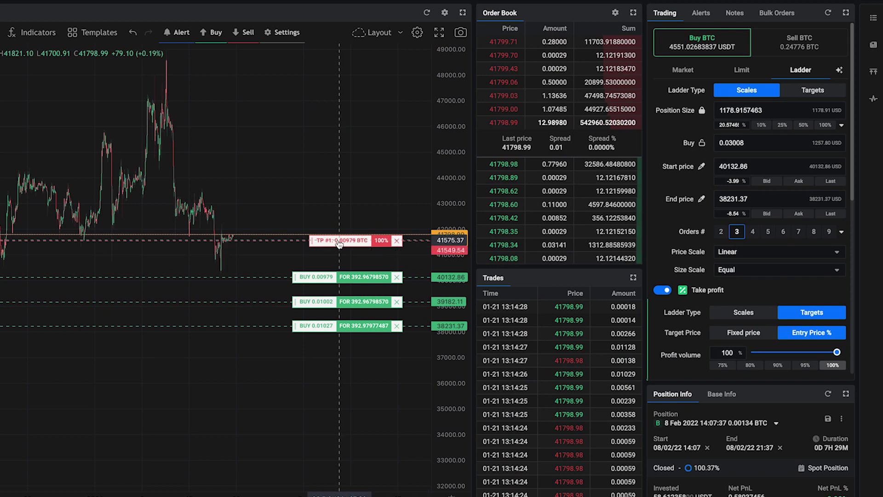
Raise TP #1 above entry and add second and third take-profit targets
drag(339, 244, 352, 189)
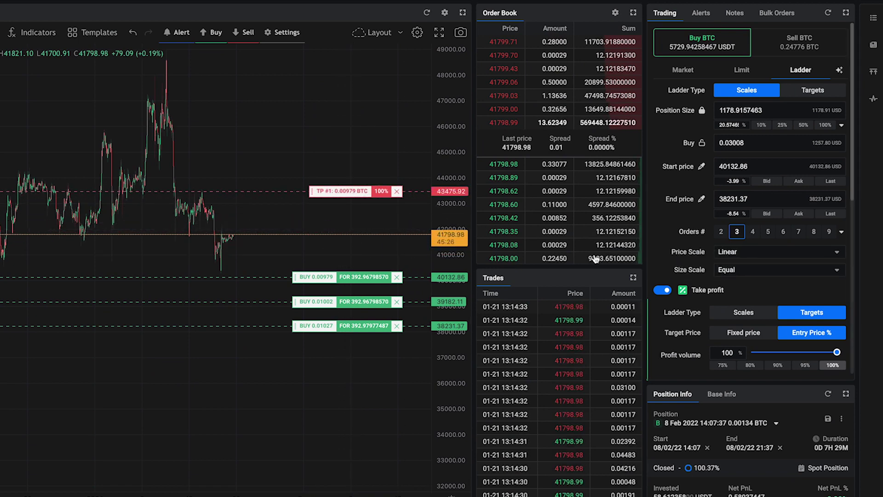
scroll(690, 289, down, 1)
scroll(693, 289, down, 5)
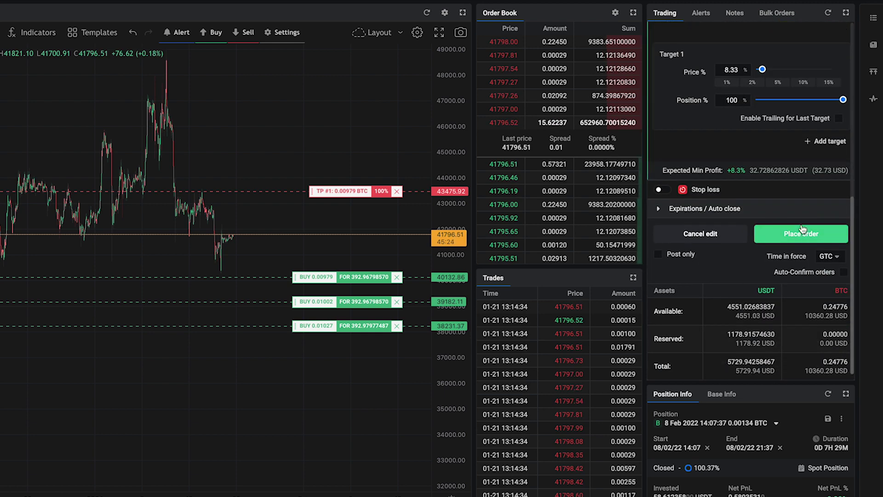
scroll(800, 235, up, 3)
scroll(799, 231, up, 2)
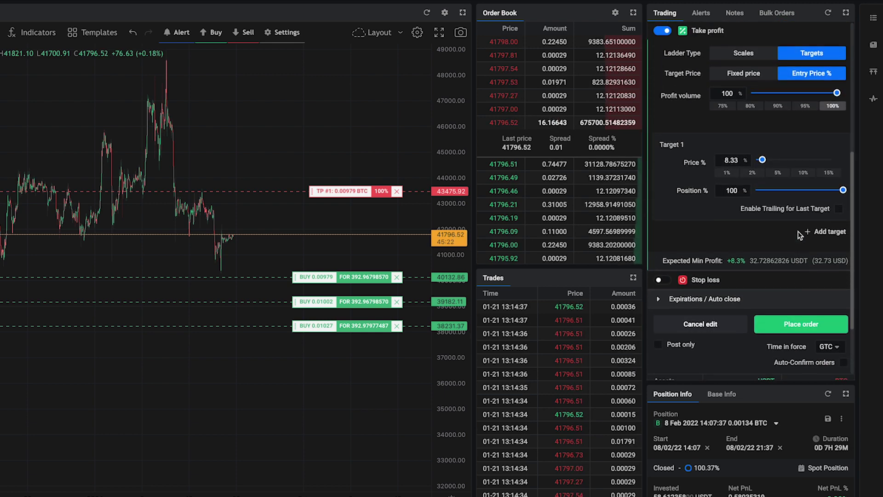
scroll(789, 238, up, 2)
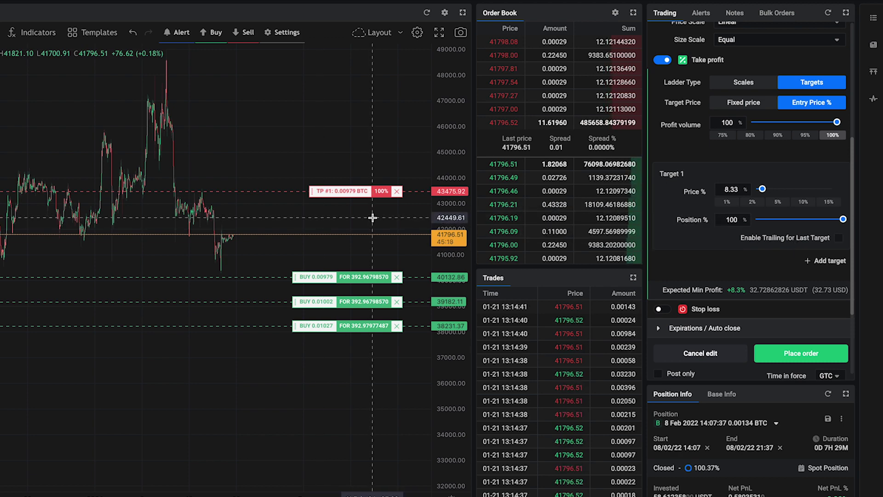
scroll(733, 257, down, 1)
scroll(732, 257, down, 1)
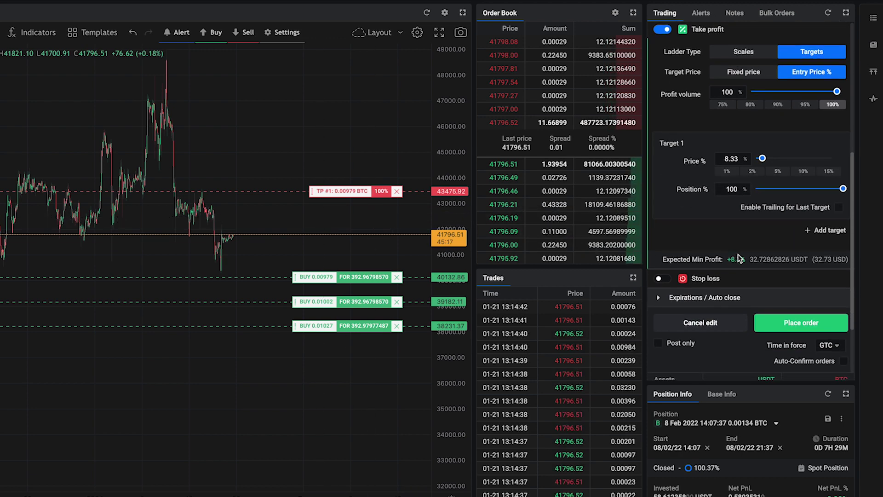
click(828, 230)
scroll(808, 304, down, 1)
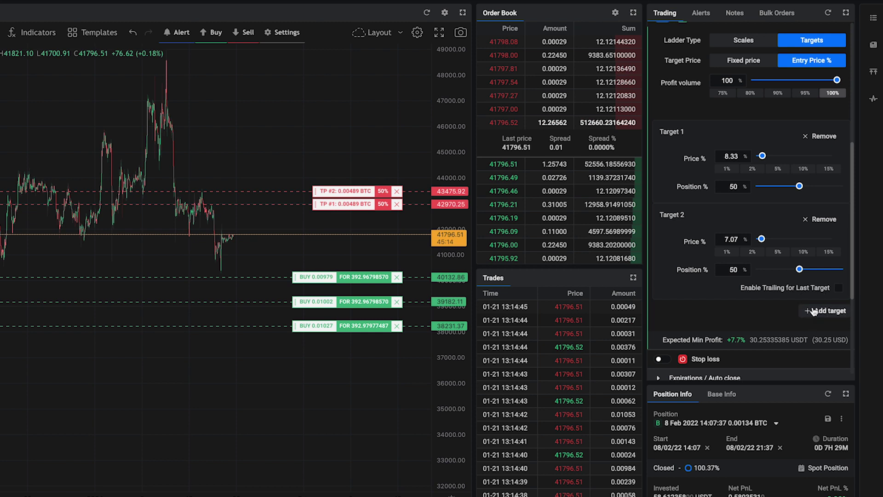
click(813, 312)
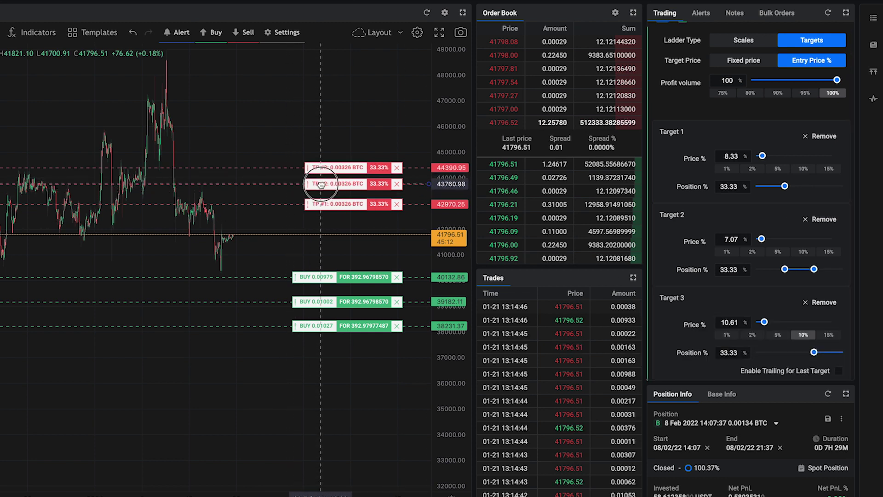
Spread the three 33.33% targets to about 43,520, 44,331 and 45,816 USDT
drag(321, 193, 324, 131)
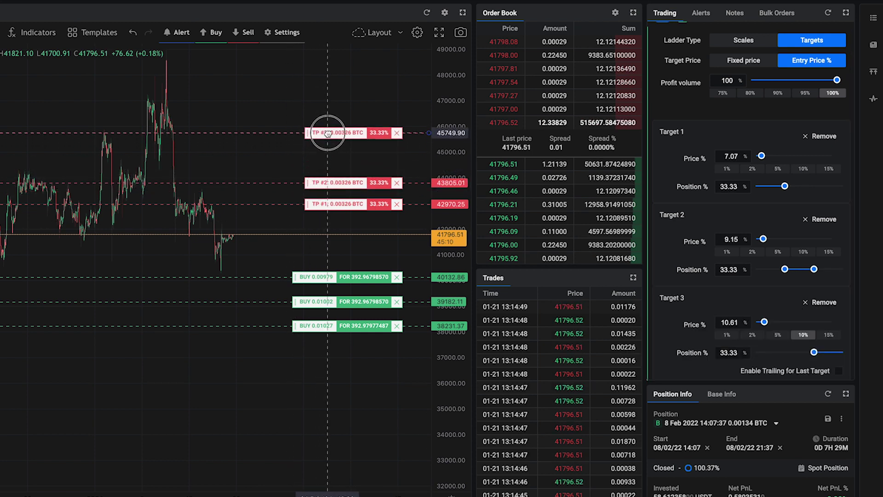
drag(319, 183, 320, 169)
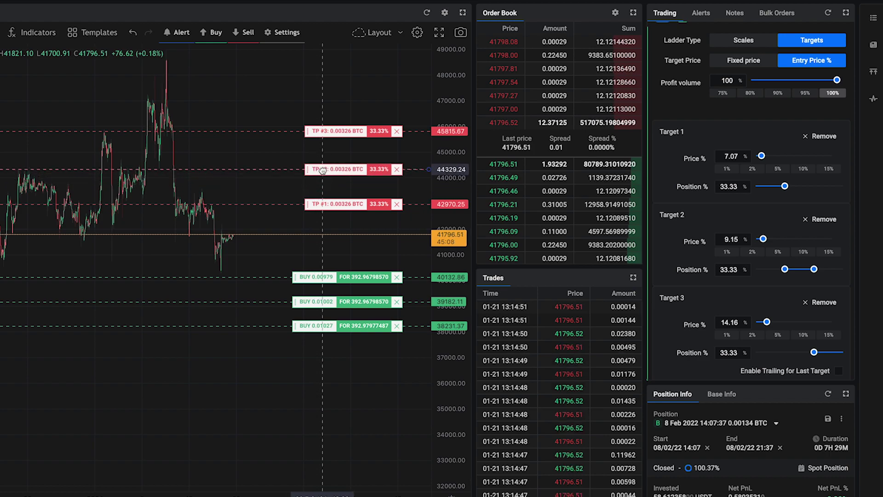
drag(322, 204, 322, 190)
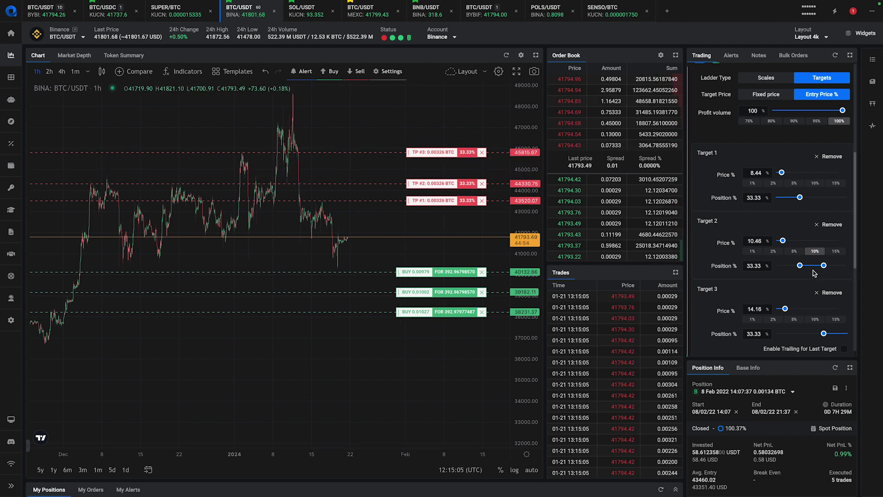
scroll(814, 273, down, 2)
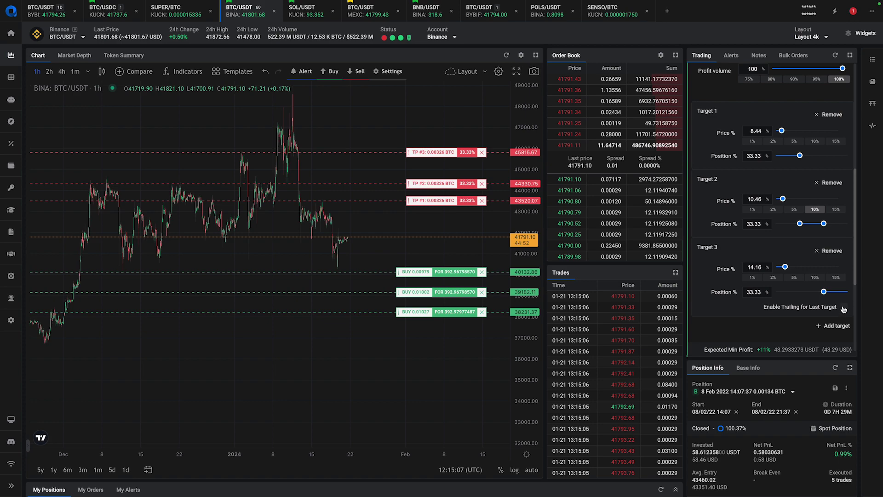
Make the last target a trailing take profit starting near 45,860, nudging the middle buy slightly
click(843, 309)
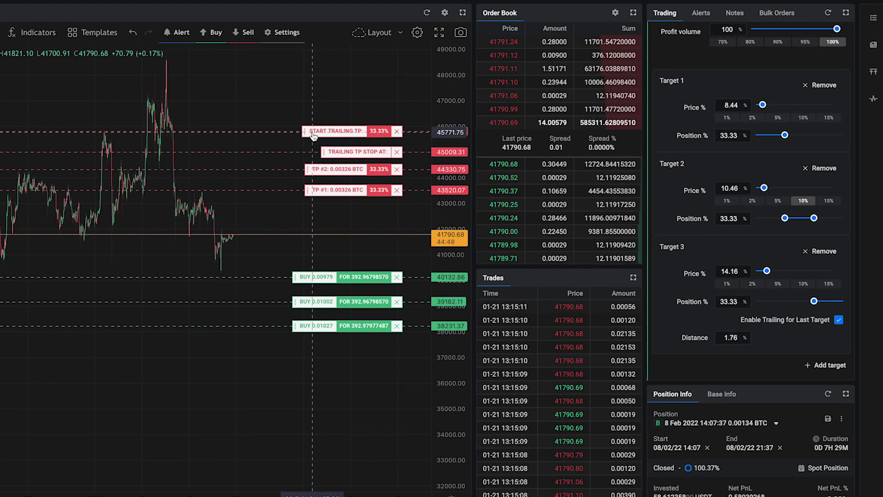
mouse_move(312, 134)
mouse_down()
mouse_move(327, 69)
mouse_move(317, 62)
mouse_up()
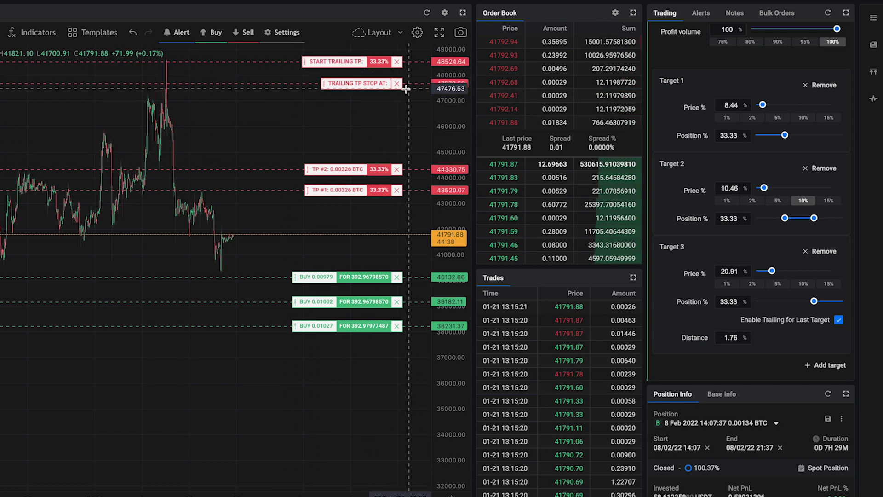
drag(327, 62, 328, 129)
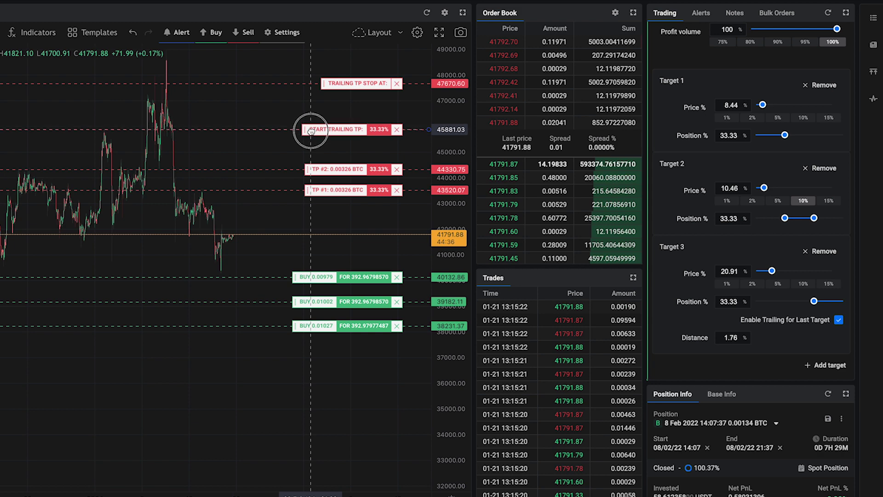
drag(330, 303, 341, 305)
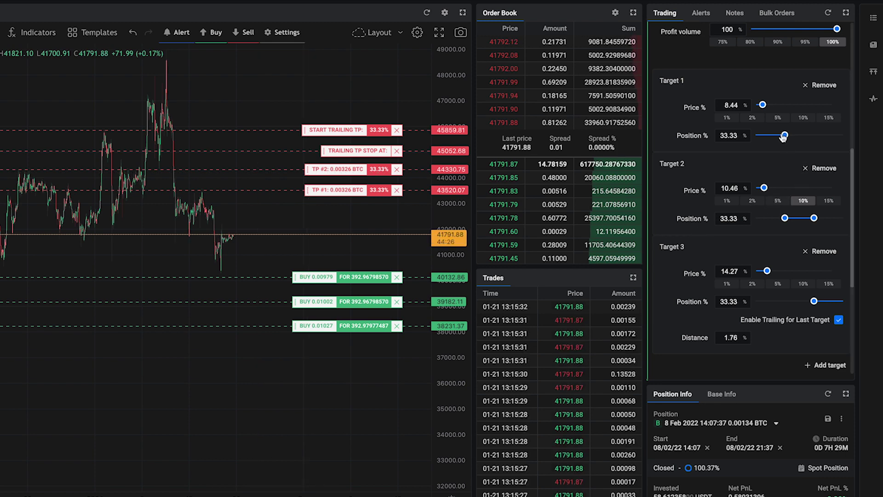
Reweight the three targets to about 59%, 23% and 18% of the position
drag(785, 135, 796, 134)
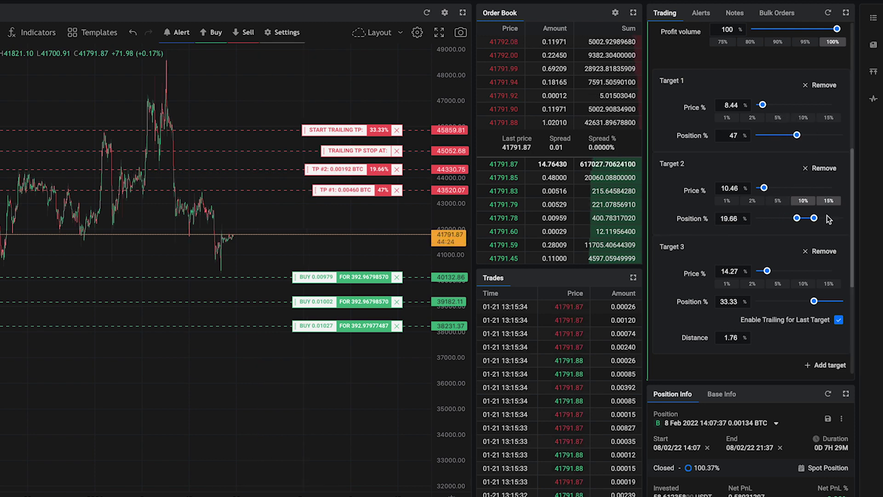
mouse_move(815, 218)
mouse_down()
mouse_move(827, 223)
mouse_move(799, 219)
mouse_up()
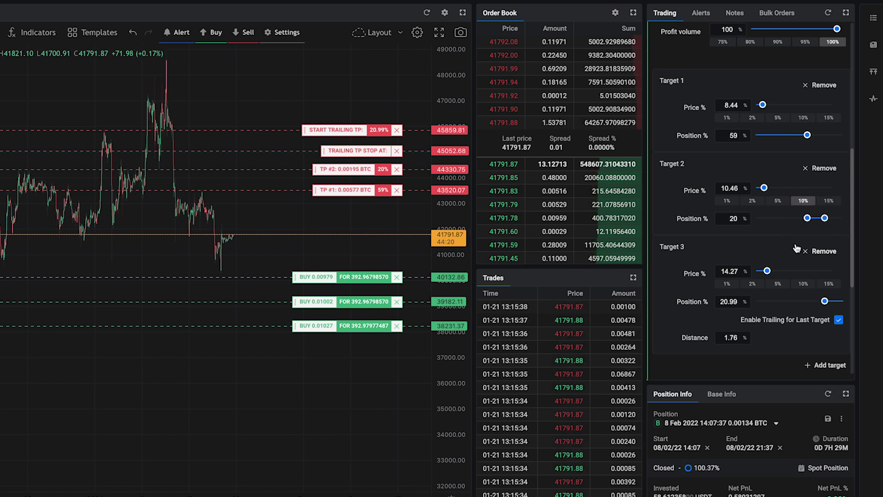
drag(827, 302, 827, 302)
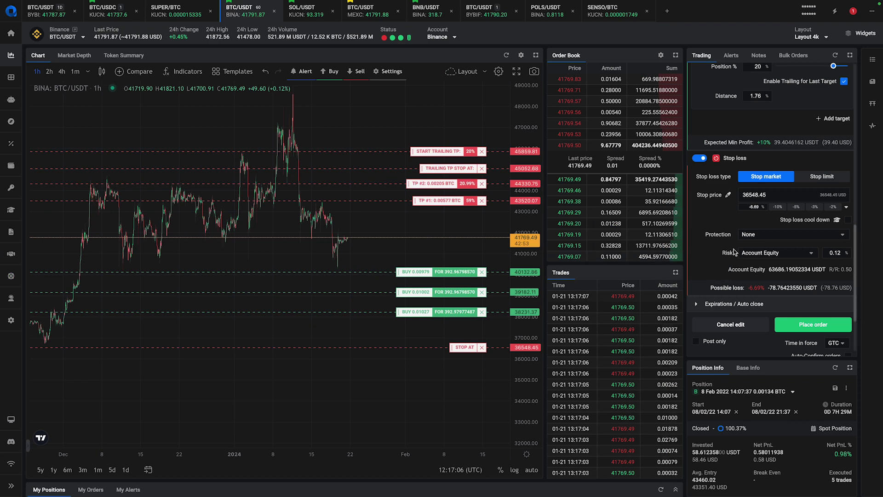
Show the stop-loss protection choices: break even, follow take profit, follow price
click(756, 237)
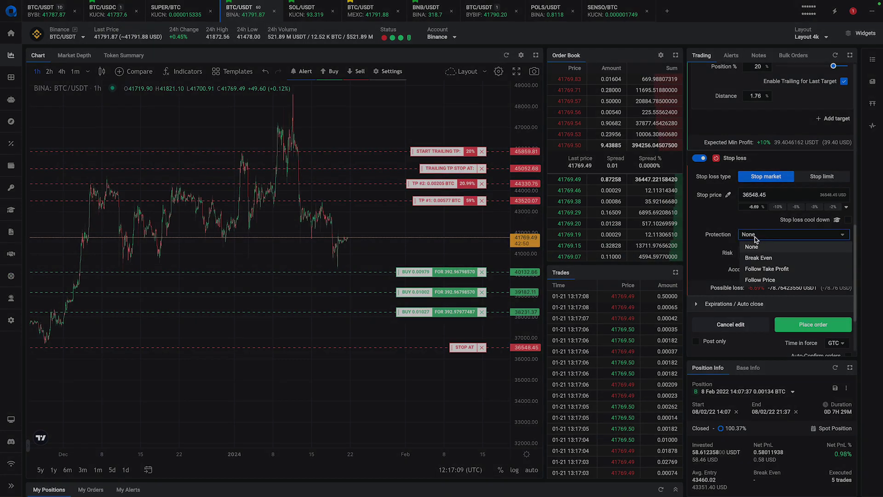
Use Break Even protection, sketch a dip-then-rise price path, and raise the stop to 36,067.61
click(765, 258)
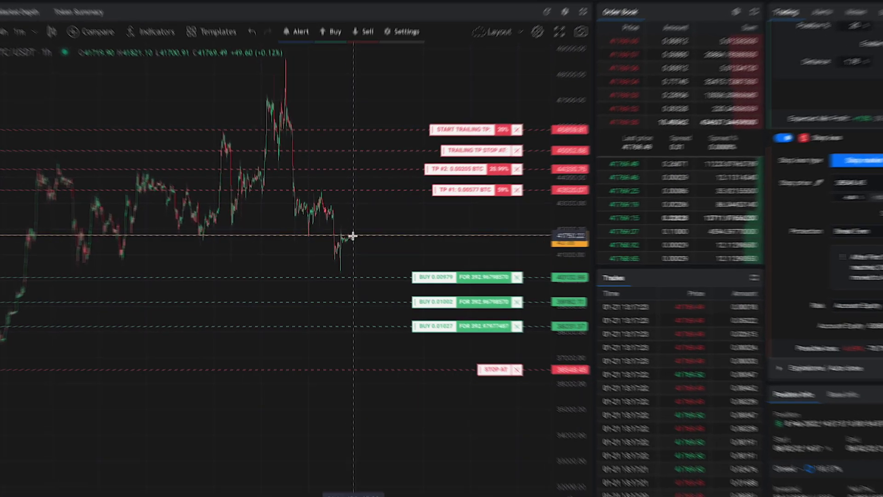
drag(355, 235, 369, 278)
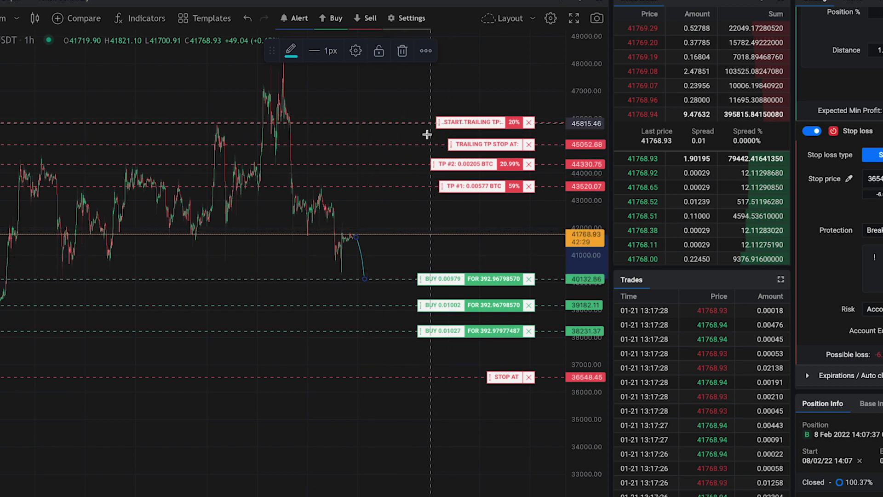
drag(368, 279, 401, 186)
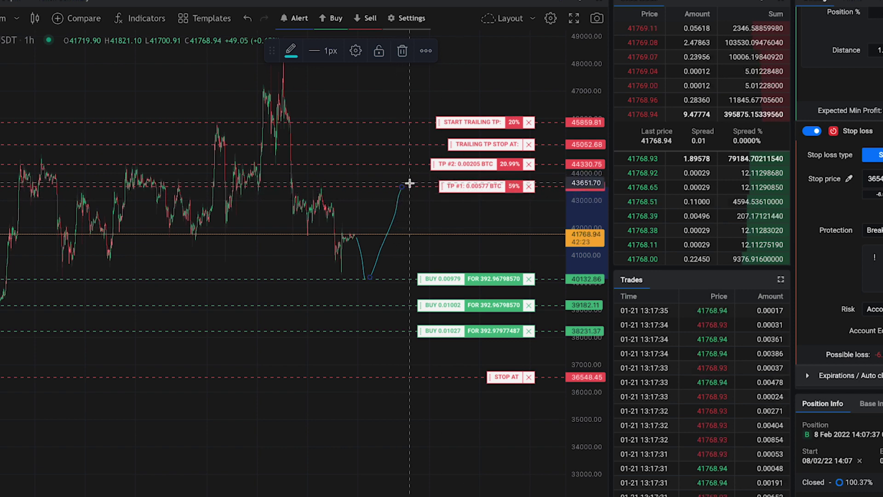
click(495, 394)
drag(496, 383, 478, 279)
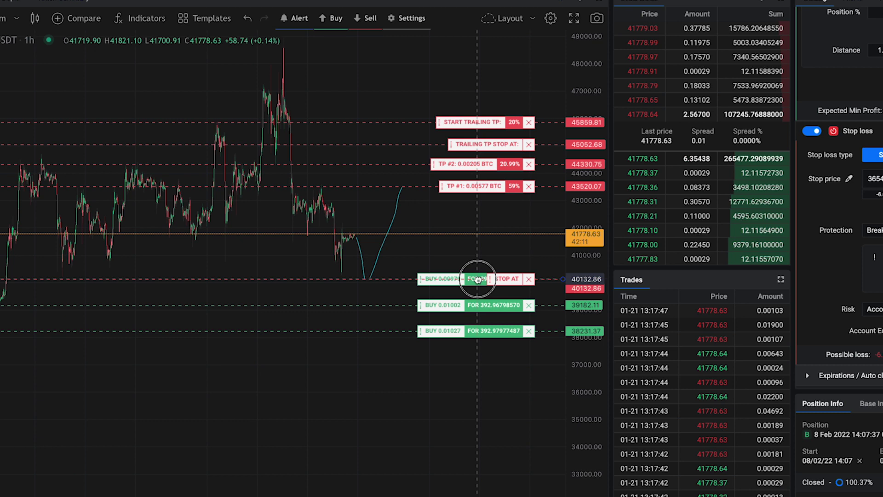
drag(478, 280, 478, 279)
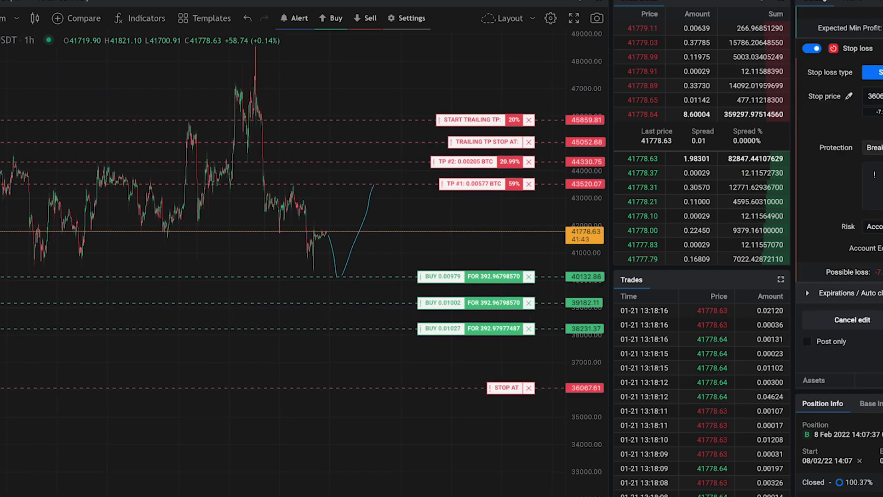
Use Follow Take Profit protection, dragging the stop through the buy and TP #1 levels to 36,941.86
click(876, 192)
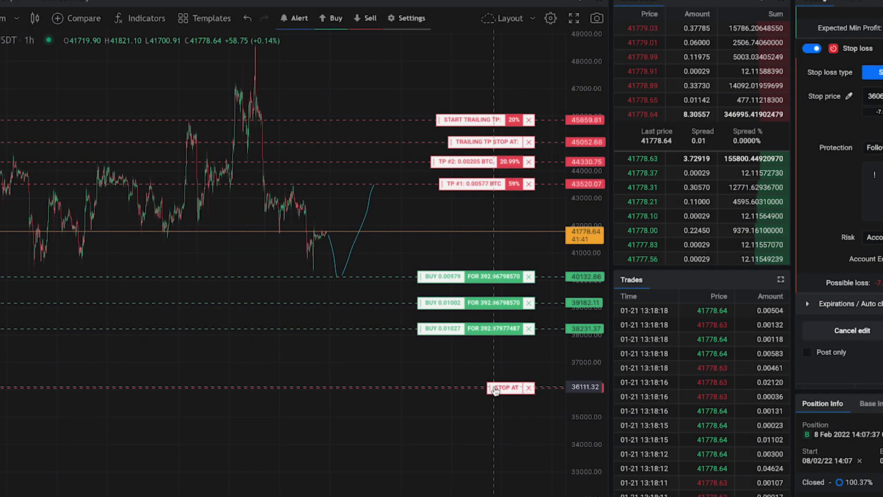
drag(495, 388, 365, 278)
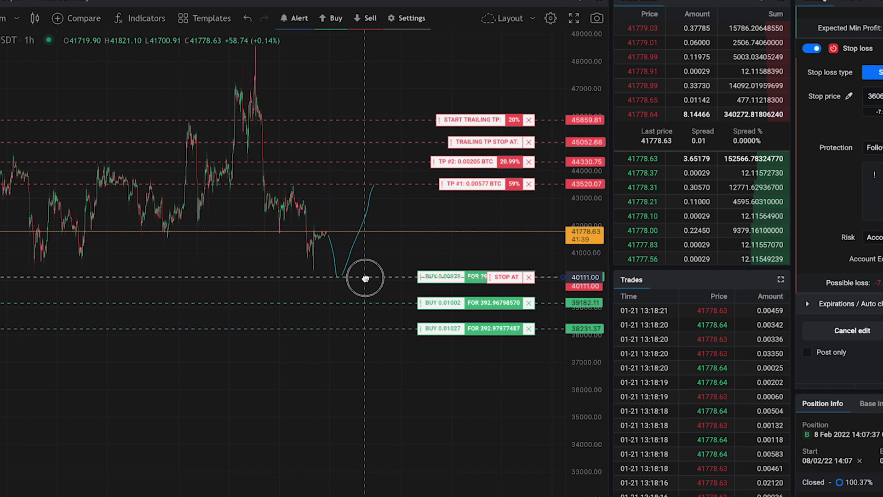
drag(365, 278, 396, 185)
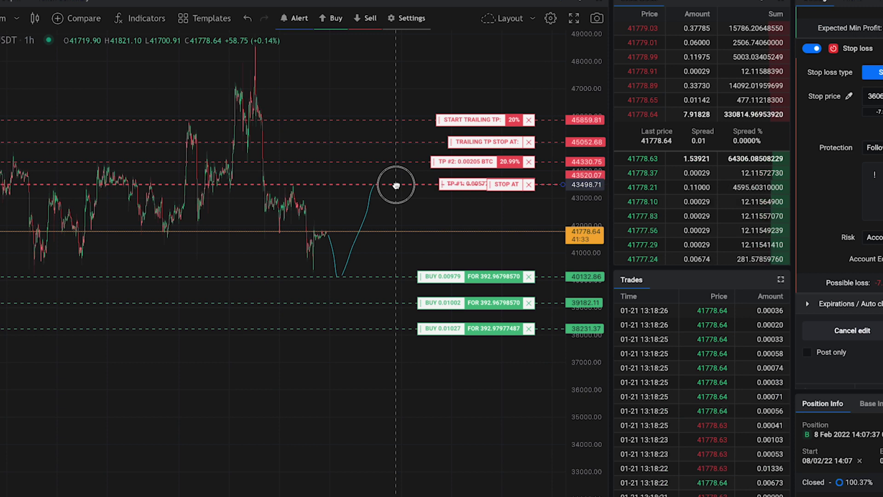
mouse_move(396, 186)
mouse_down()
mouse_move(414, 167)
mouse_move(407, 185)
mouse_up()
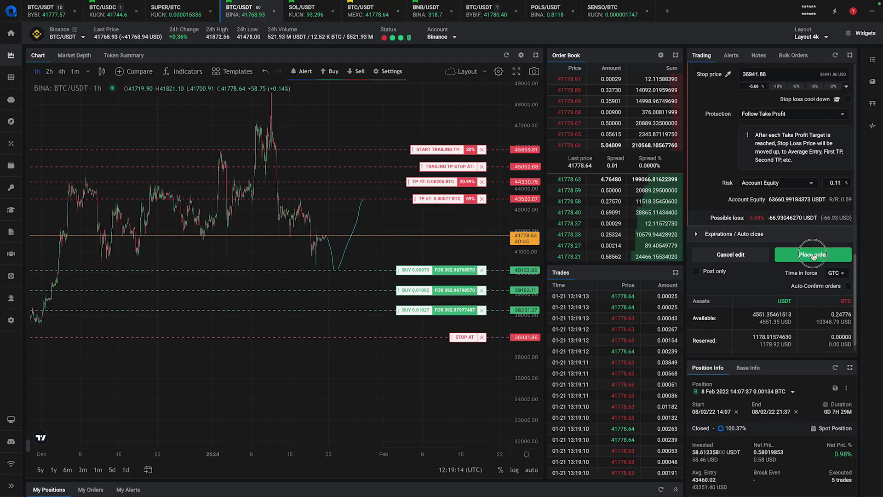
Submit the three-buy ladder order and confirm it
click(813, 256)
click(542, 367)
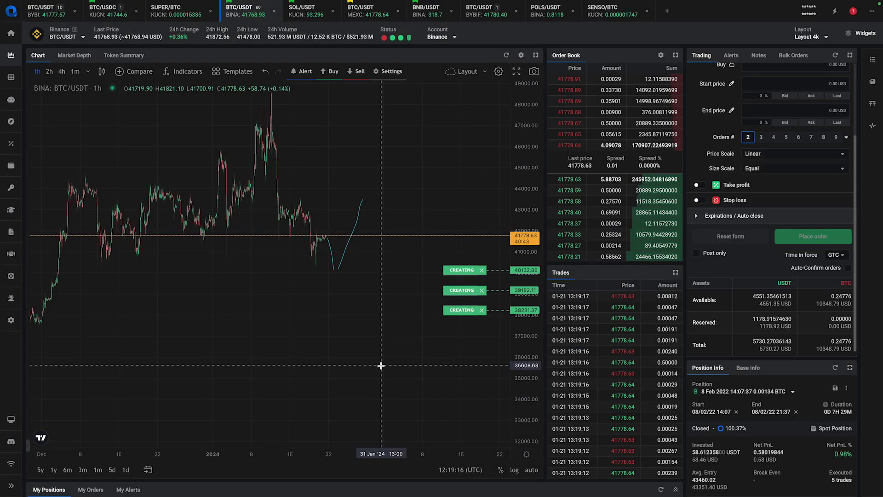